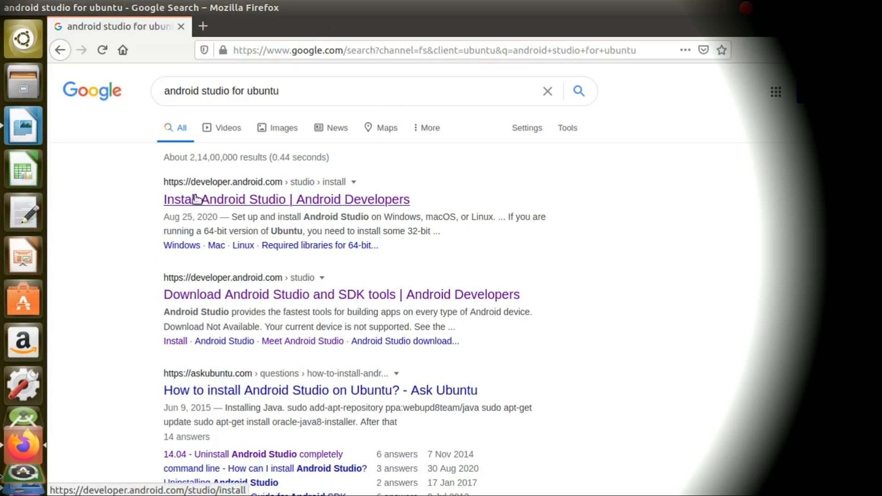
Step: Open the Install Android Studio page from the search results and follow its link to download the latest version
click(269, 207)
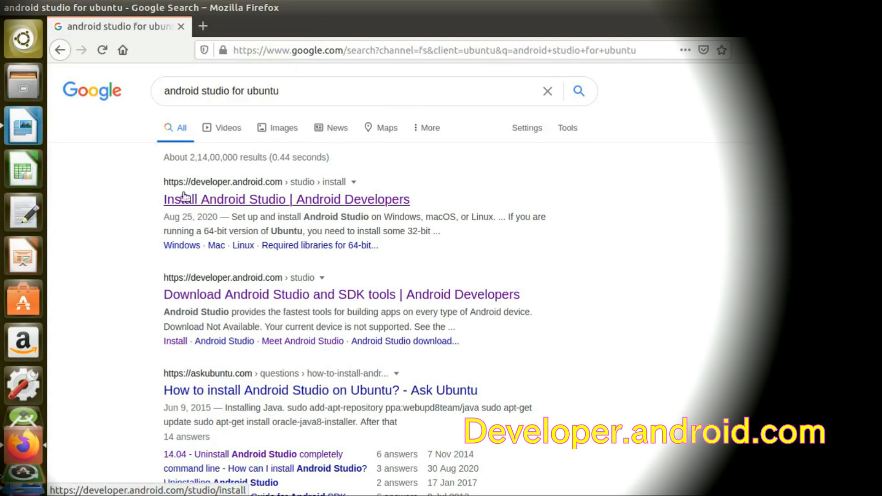
click(270, 202)
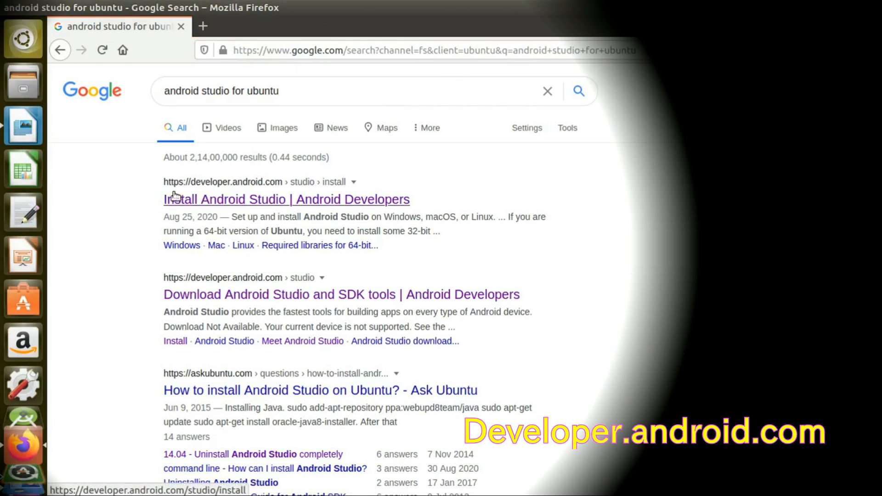
click(260, 203)
scroll(377, 293, down, 1)
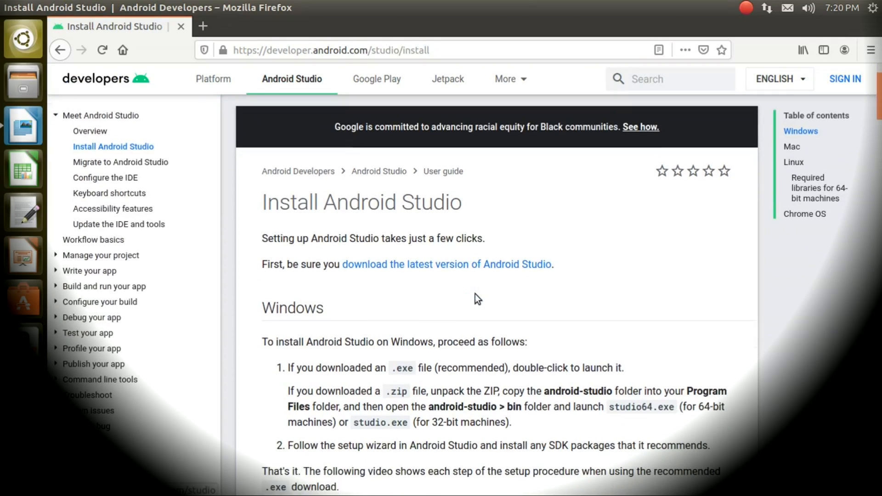
drag(343, 264, 537, 268)
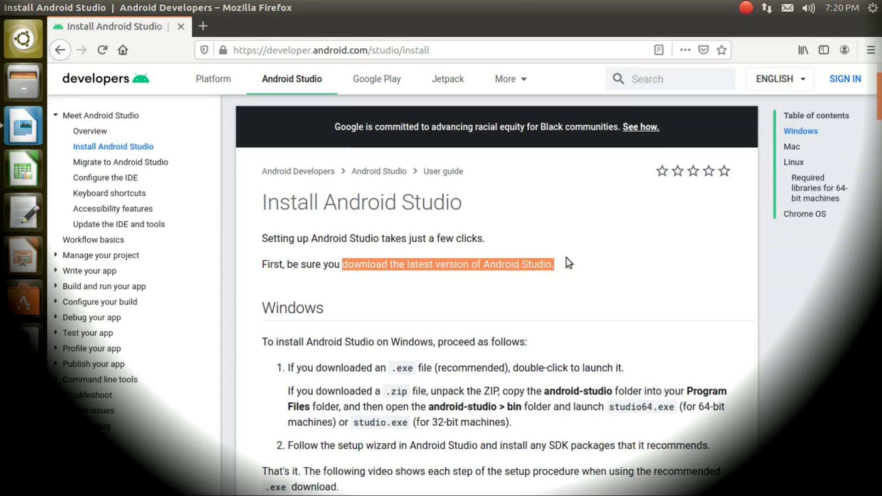
click(559, 275)
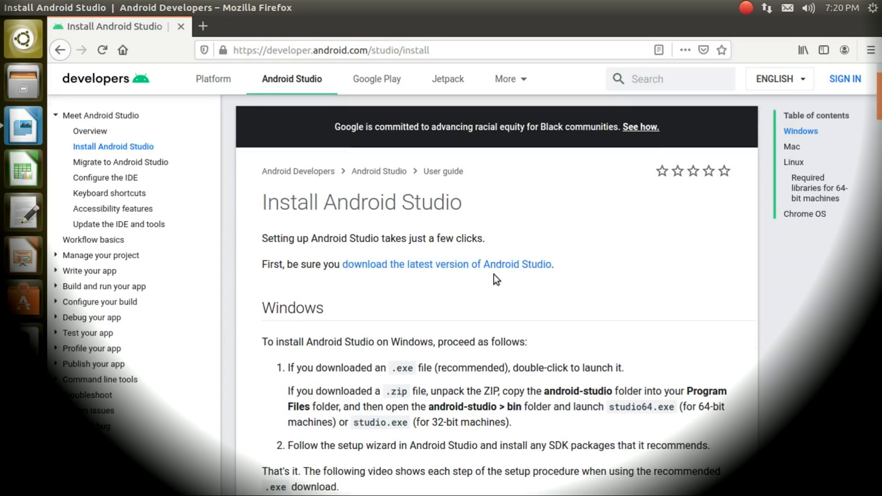
click(477, 270)
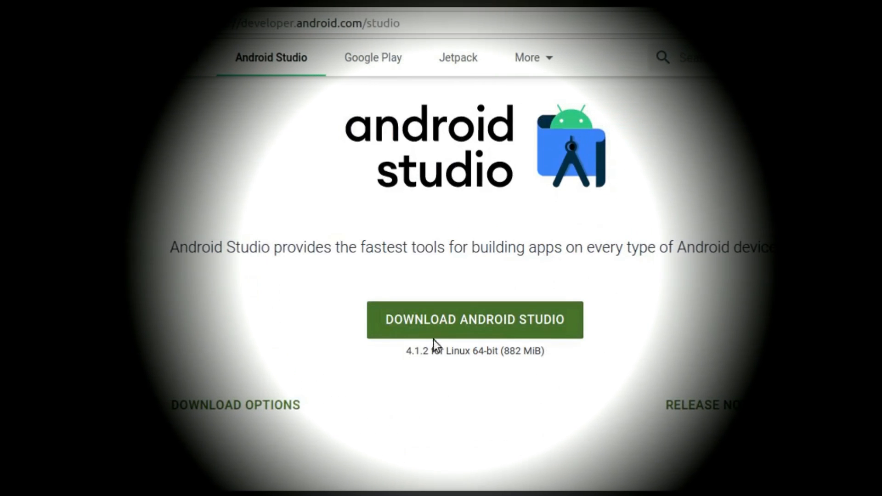
Step: Download Android Studio for Linux, agreeing to the terms and conditions, and save the android-studio-ide-201.7042882-linux.tar.gz file
click(474, 327)
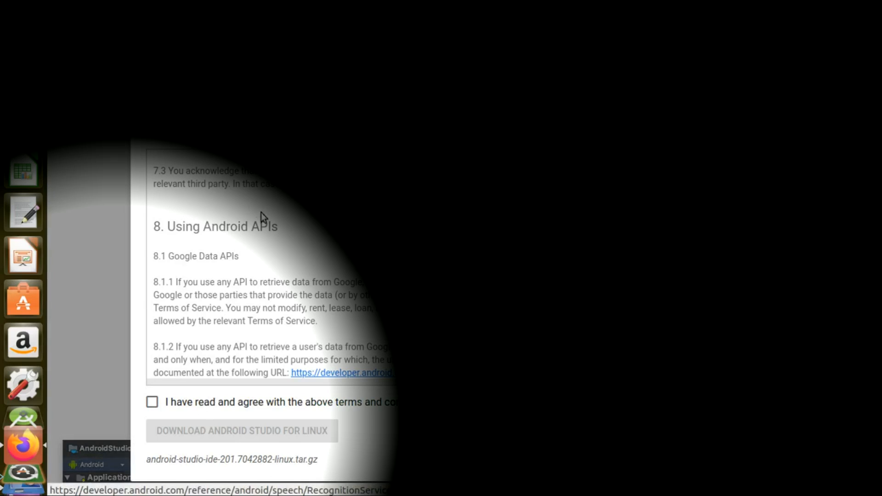
click(153, 402)
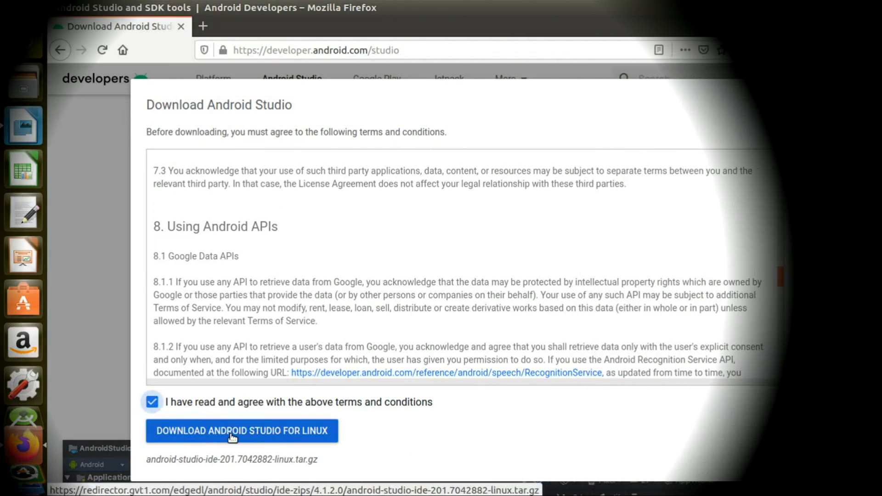
click(231, 436)
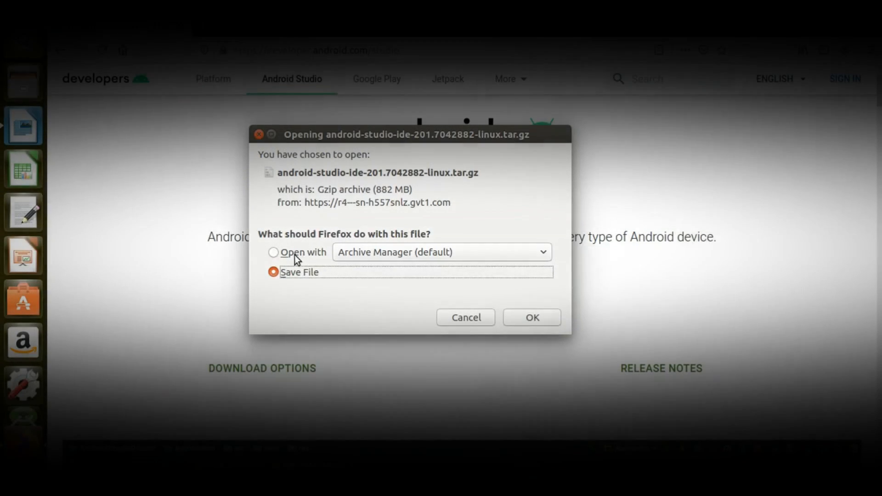
click(294, 255)
click(276, 276)
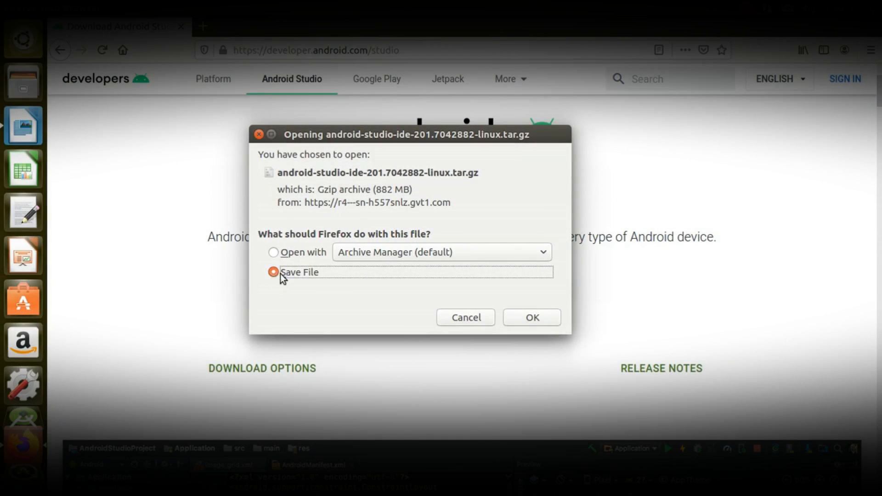
click(525, 321)
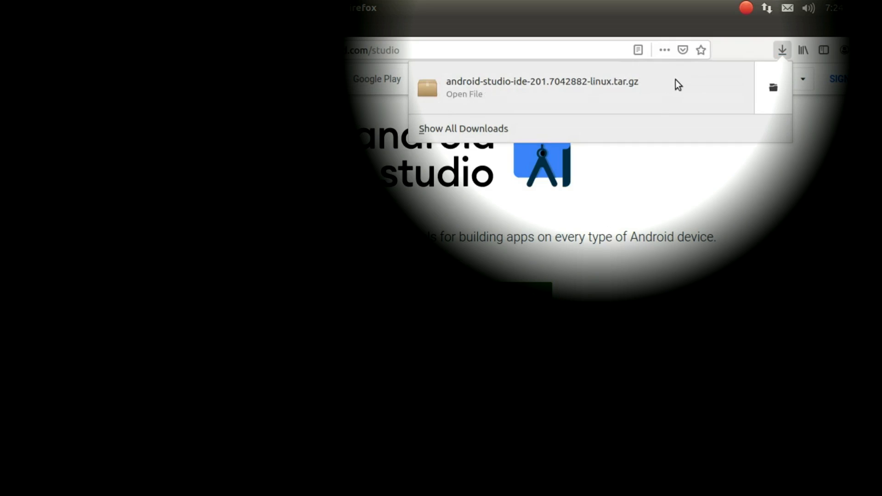
Step: Locate the downloaded android-studio-ide-201.7042882-linux.tar.gz archive in its containing folder and paste a copy into the Home folder
click(775, 87)
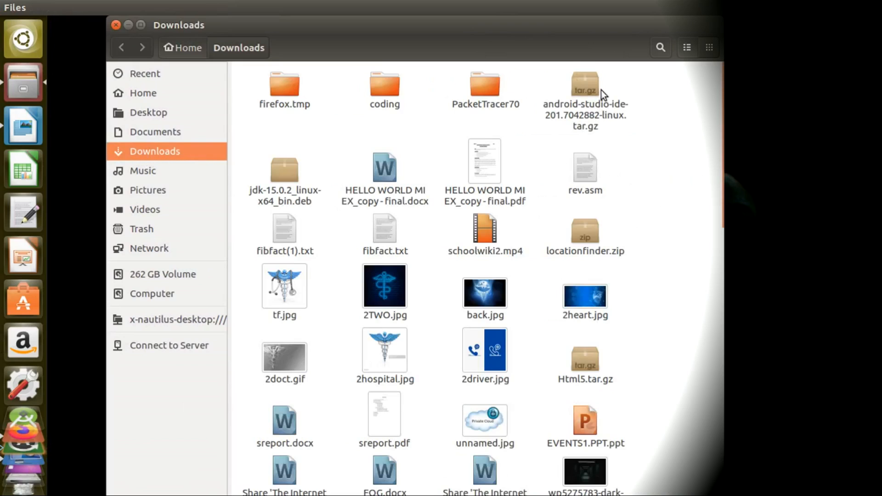
click(580, 91)
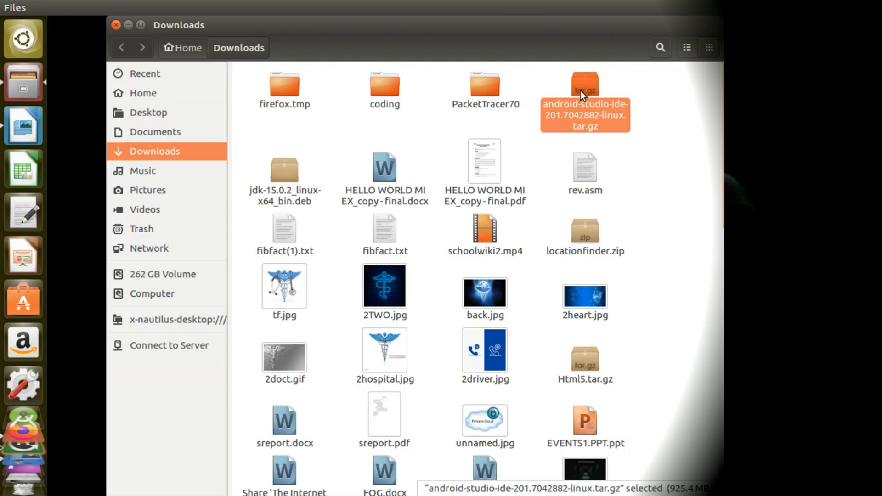
right_click(592, 111)
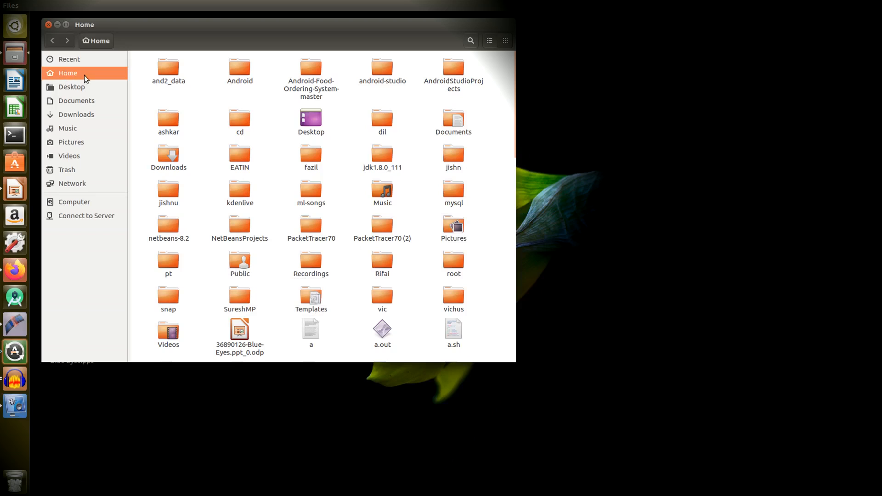
key(ctrl+v)
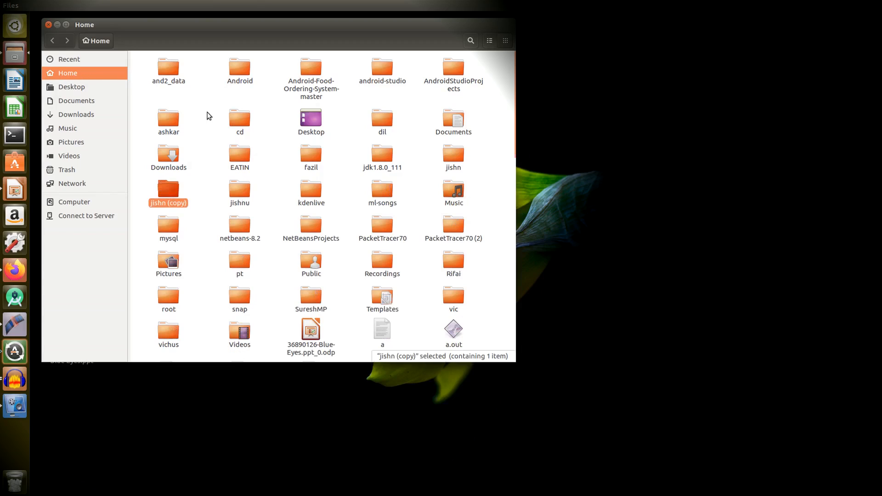
right_click(206, 114)
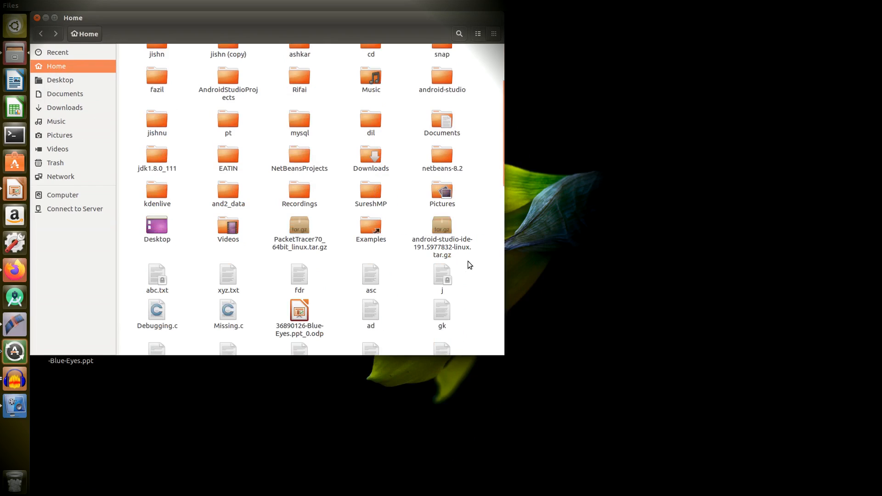
Step: Extract the android-studio-ide-191.5977832-linux.tar.gz archive in the Home folder and open the bin folder inside android-studio
click(441, 229)
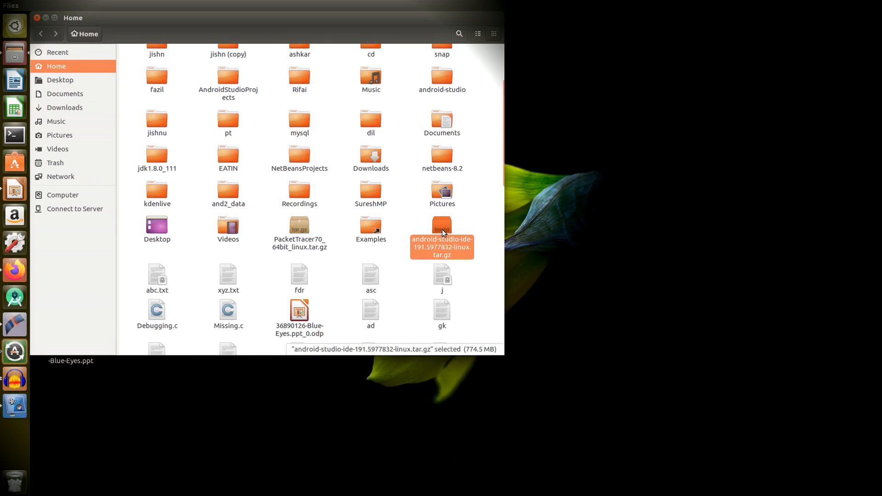
click(469, 261)
click(440, 228)
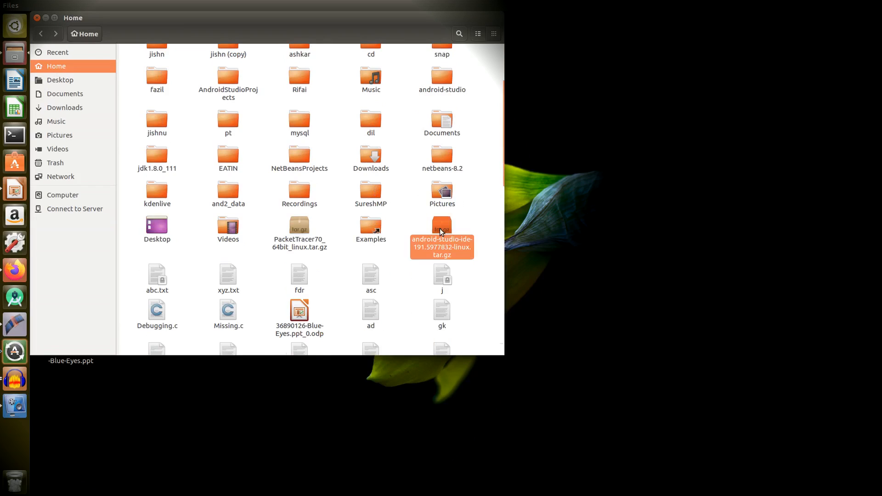
click(468, 262)
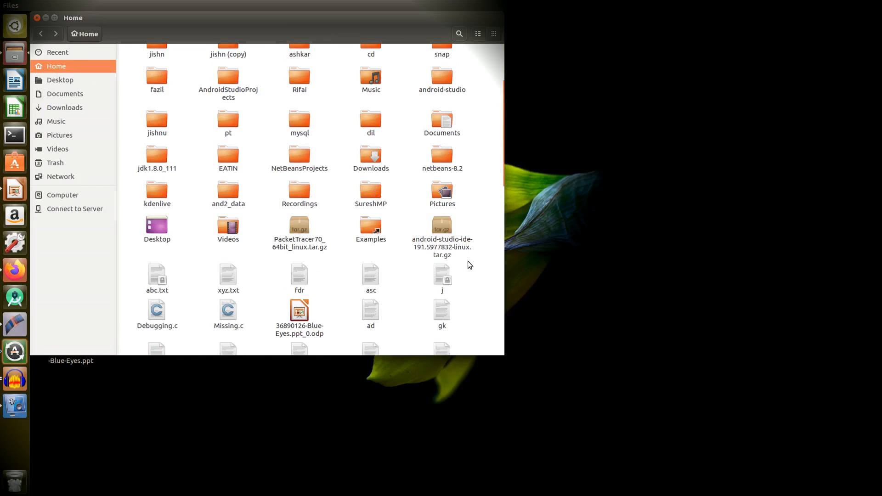
click(439, 228)
right_click(442, 229)
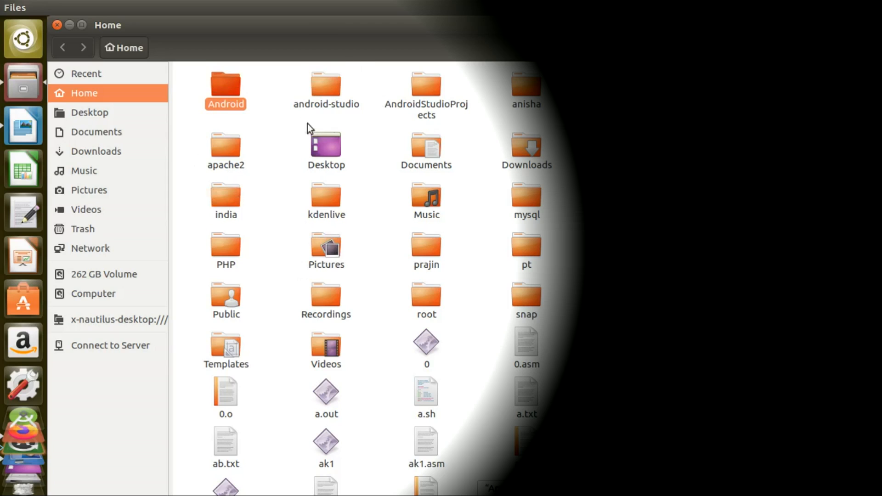
double_click(324, 85)
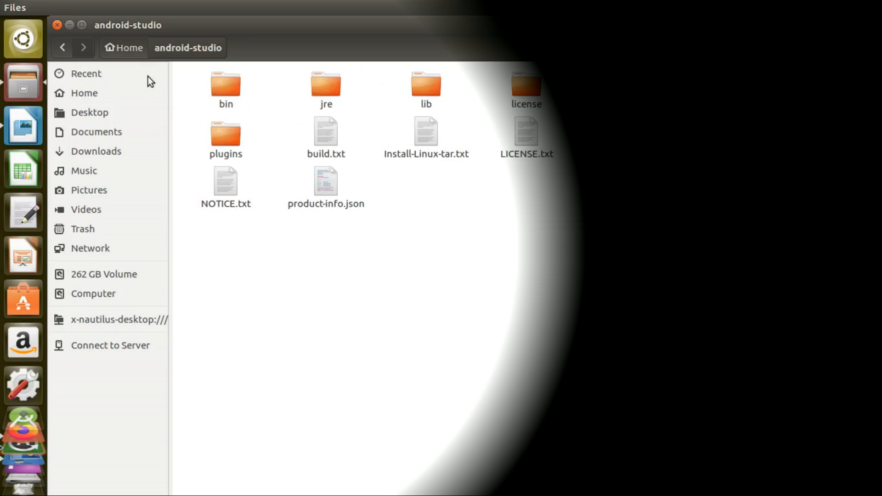
double_click(225, 85)
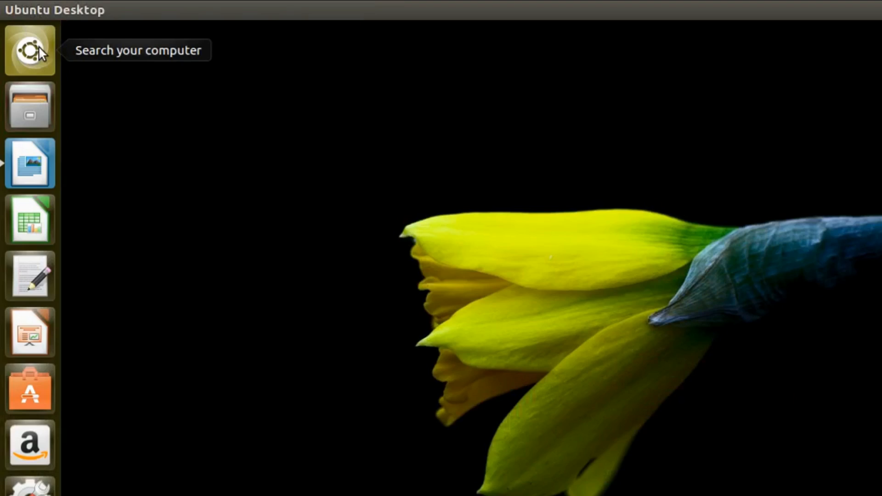
Step: Open the Terminal and change the working directory to android-studio, and from there to bin
click(39, 47)
text(ter)
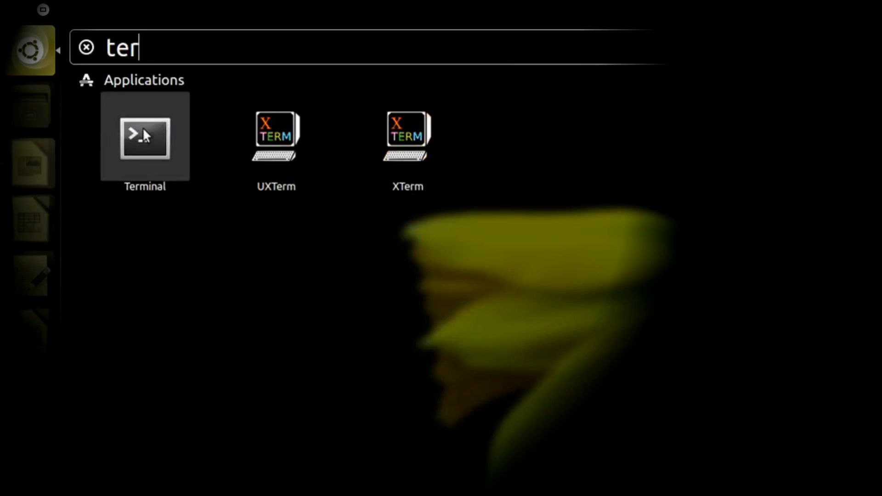
click(148, 135)
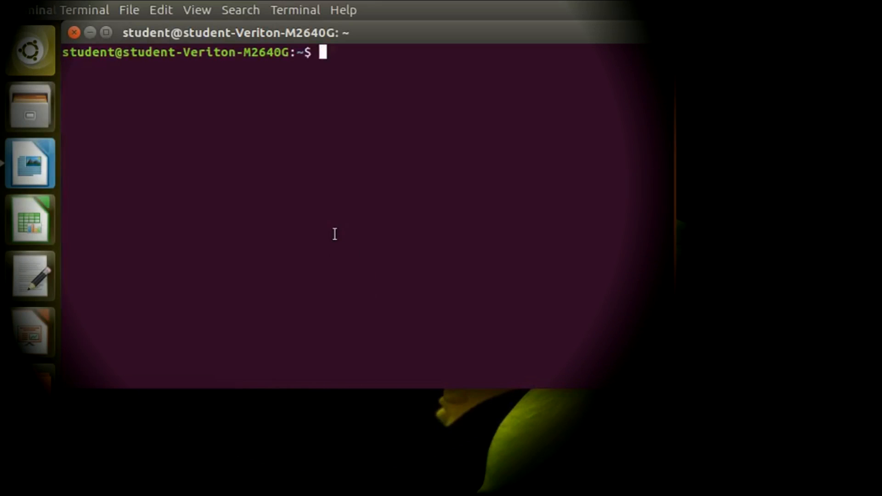
text(cd)
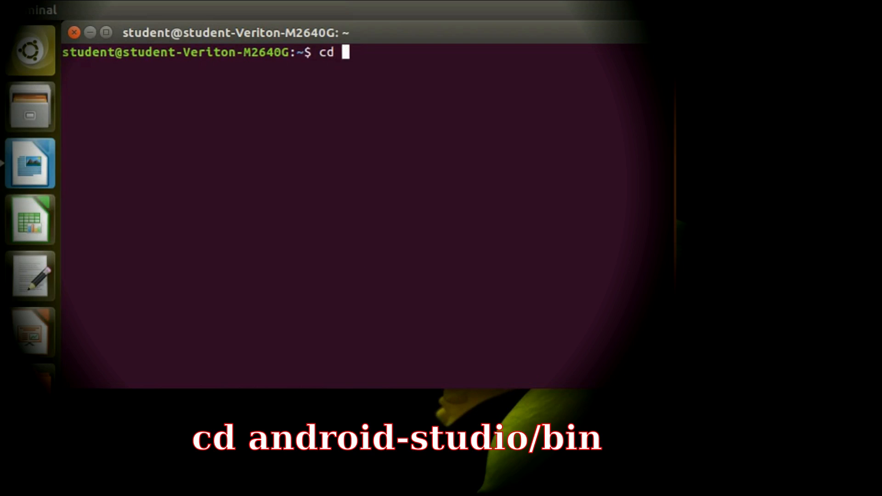
text(and)
key(Tab)
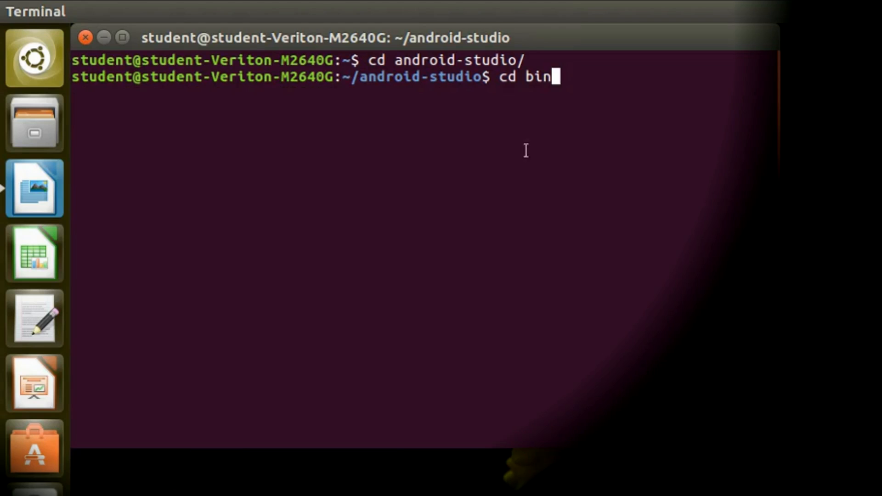
key(Return)
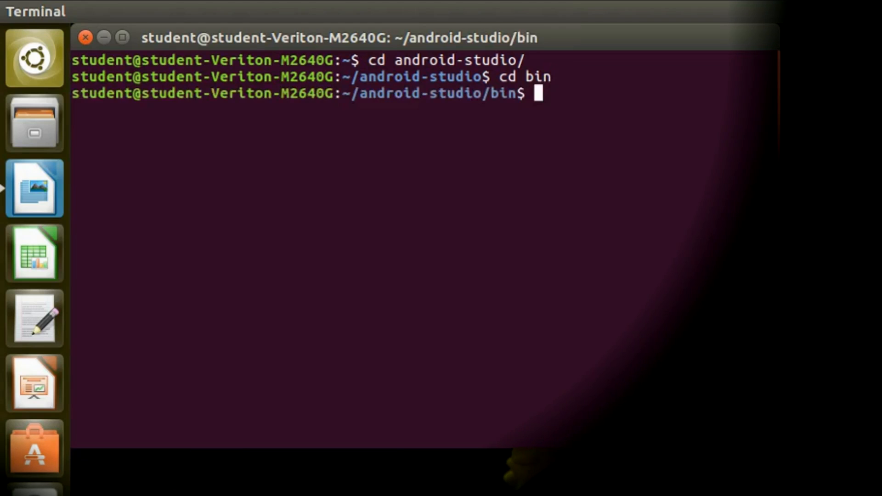
Step: Run ./studio.sh to launch Android Studio, choosing not to import settings
text(./s)
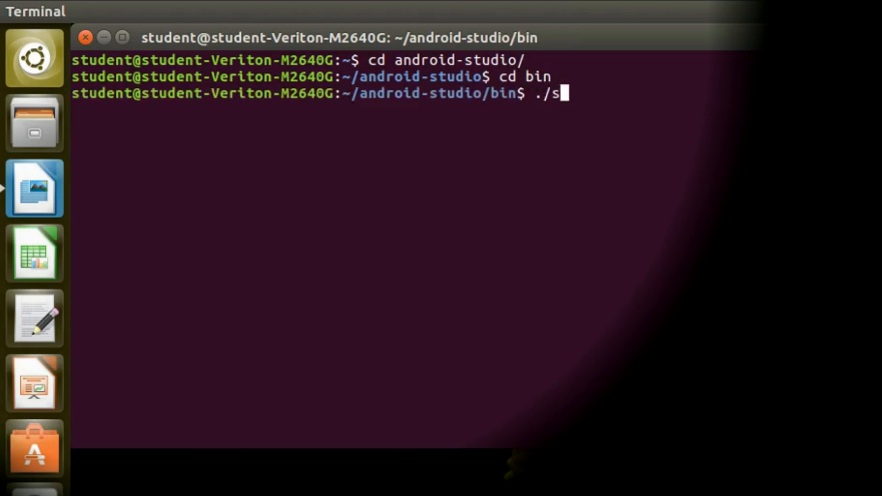
text(tudio.sh)
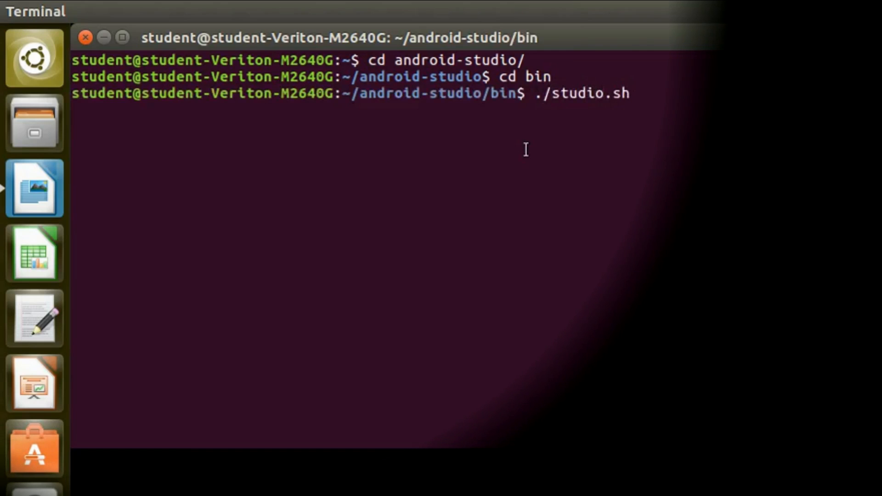
key(Return)
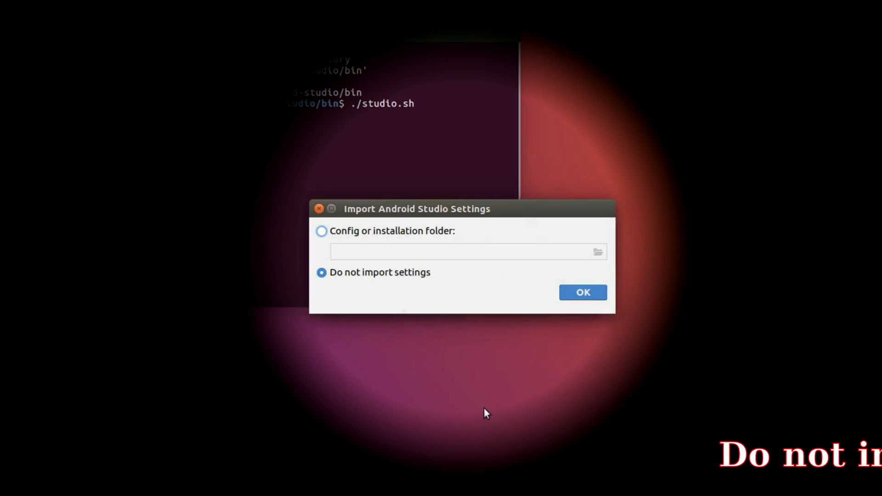
click(583, 293)
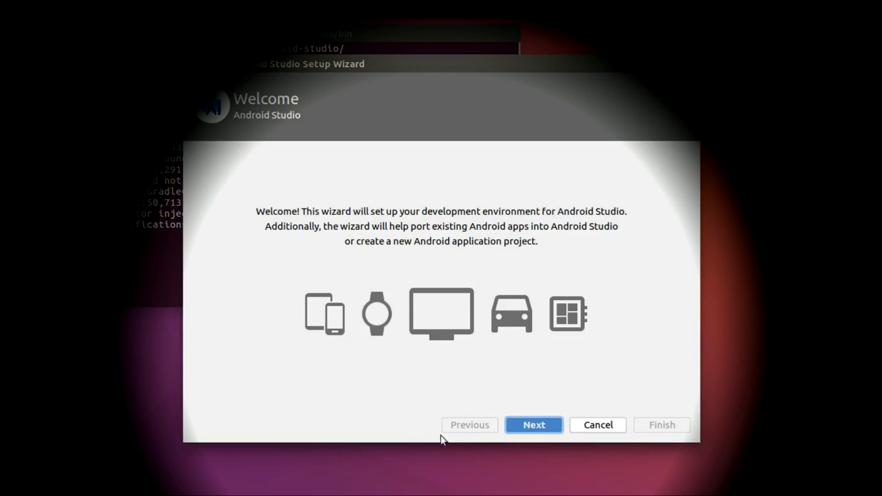
Step: Choose the Standard setup type and the Light theme in the setup wizard, and review the SDK components to download
click(543, 425)
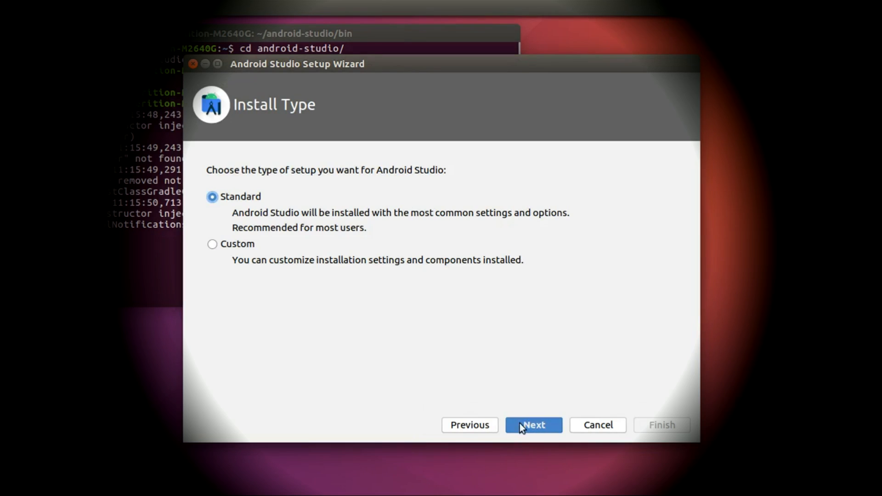
click(532, 423)
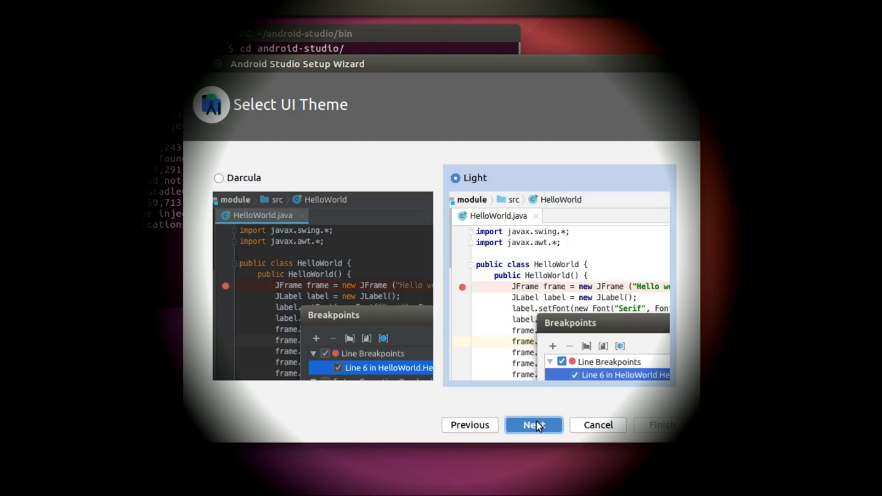
click(536, 423)
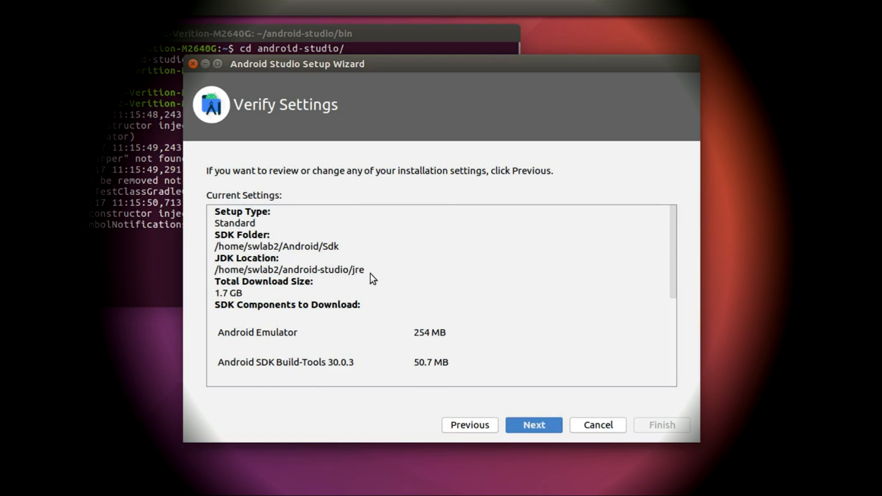
scroll(310, 337, down, 3)
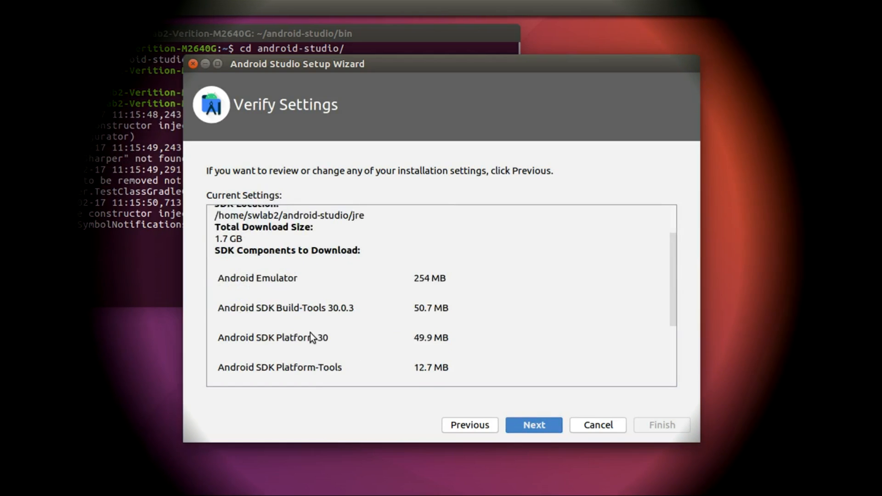
Step: Examine the list of SDK components to download and their sizes in the wizard's current settings
scroll(311, 336, down, 3)
scroll(310, 335, down, 3)
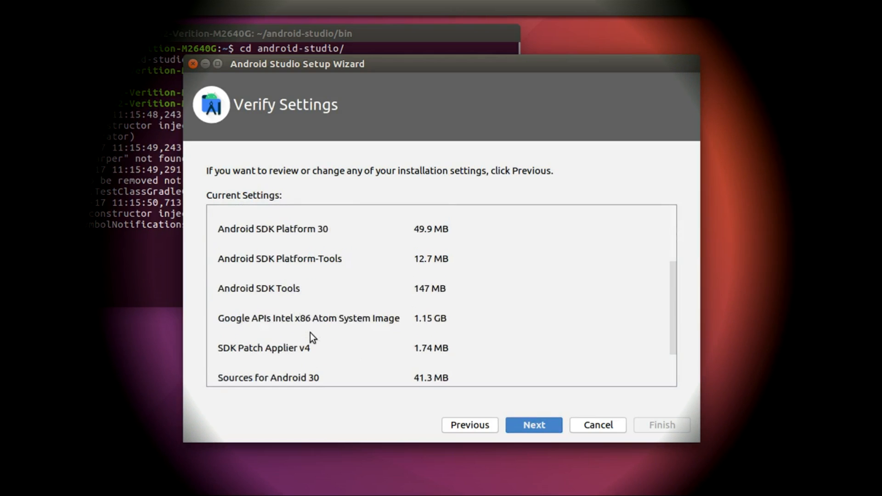
scroll(311, 336, up, 6)
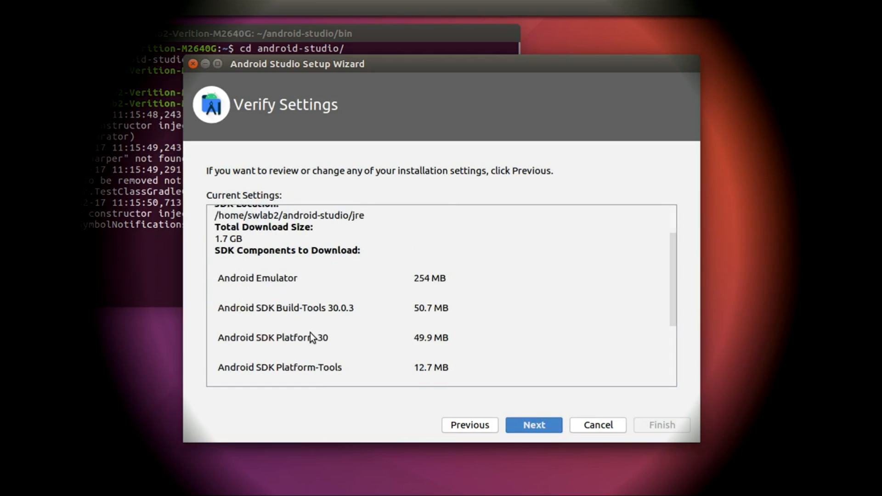
scroll(310, 336, down, 3)
scroll(310, 335, down, 3)
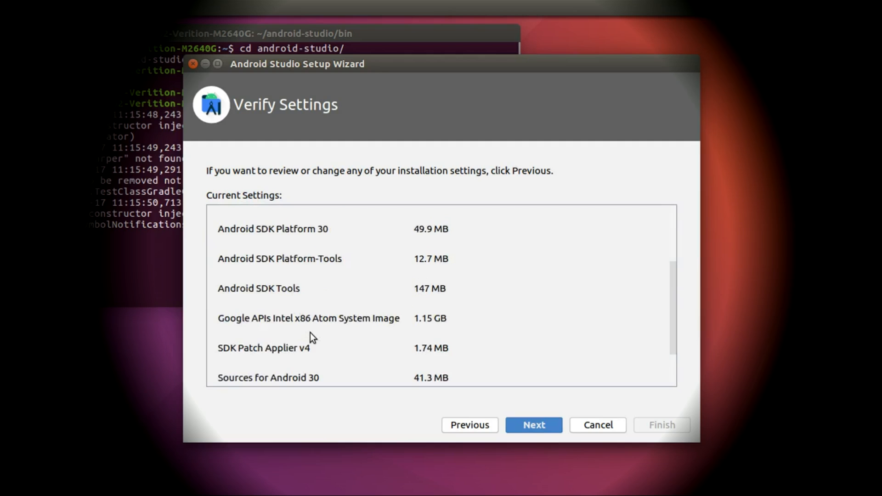
scroll(311, 336, up, 6)
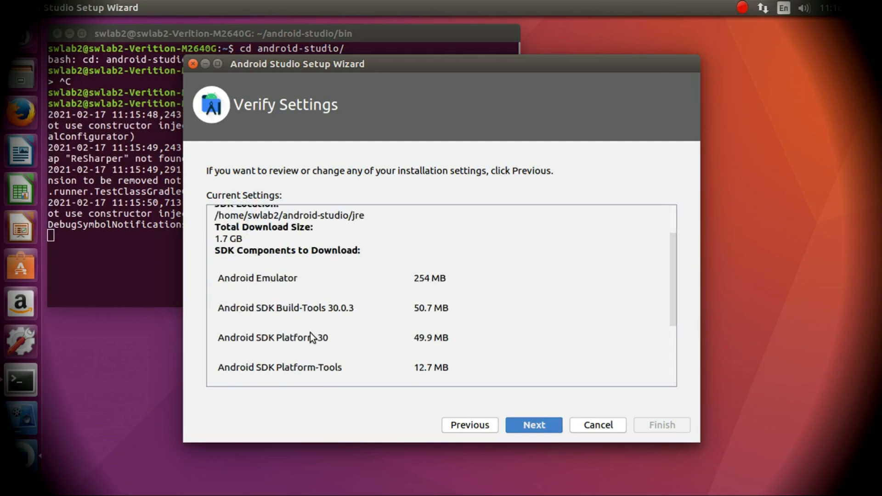
scroll(310, 338, down, 3)
scroll(310, 333, down, 3)
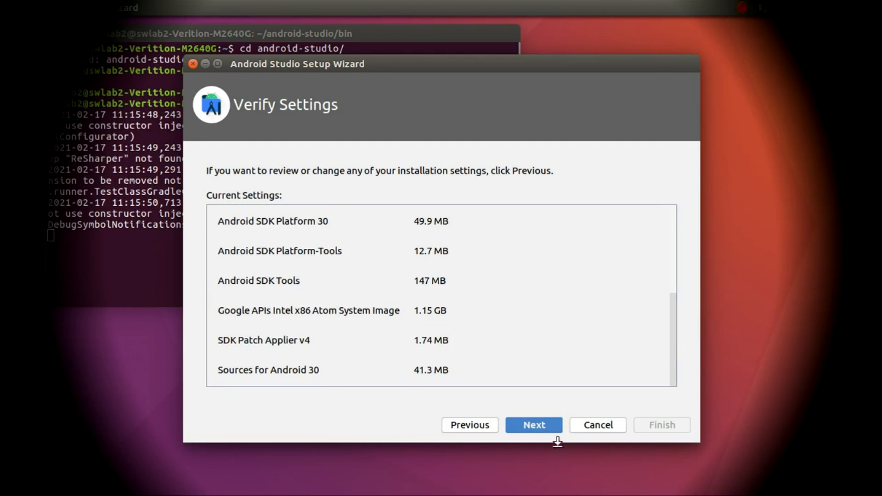
Step: Accept the verified and emulator settings, download the SDK components and finish the setup wizard
click(545, 425)
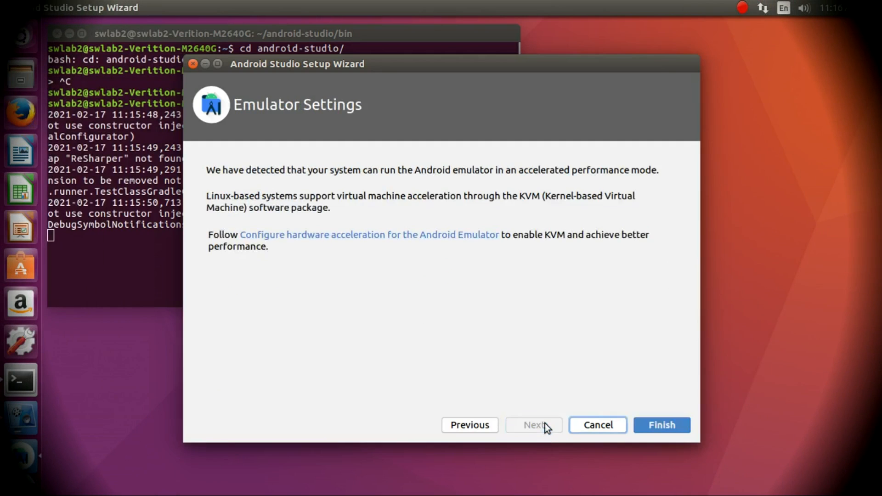
click(651, 424)
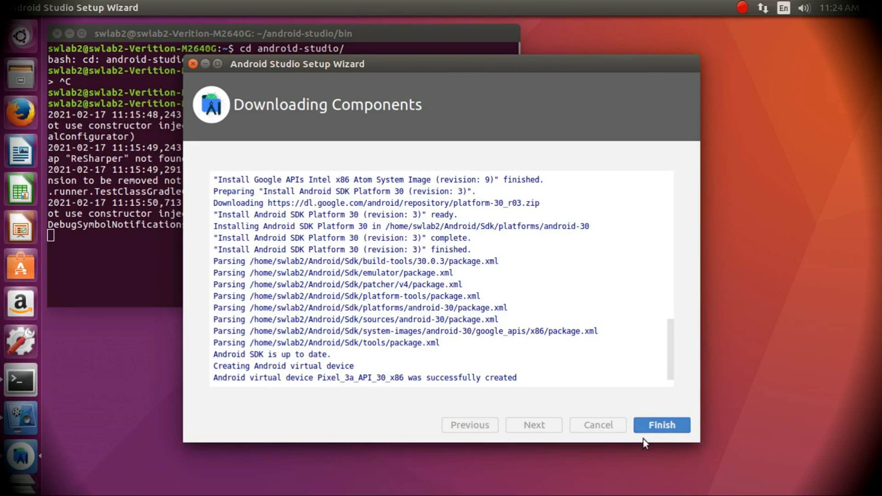
click(663, 424)
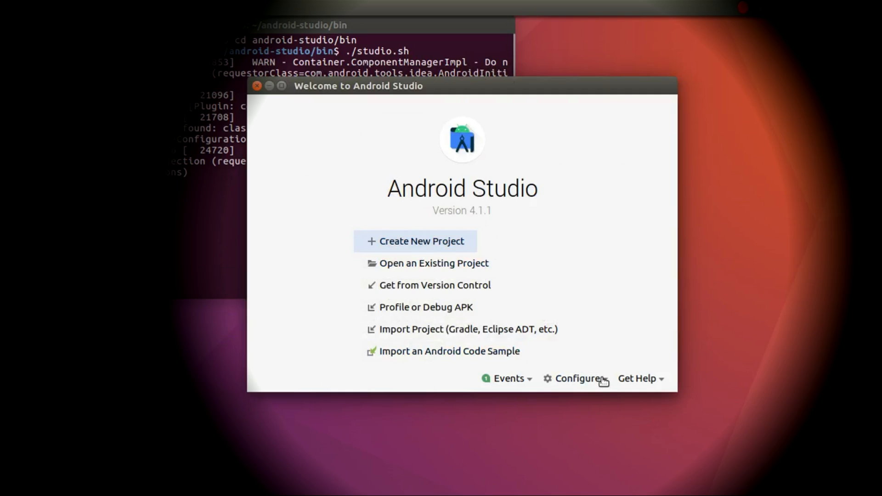
Step: Open the AVD Manager from the welcome window and start creating a new virtual device
click(603, 379)
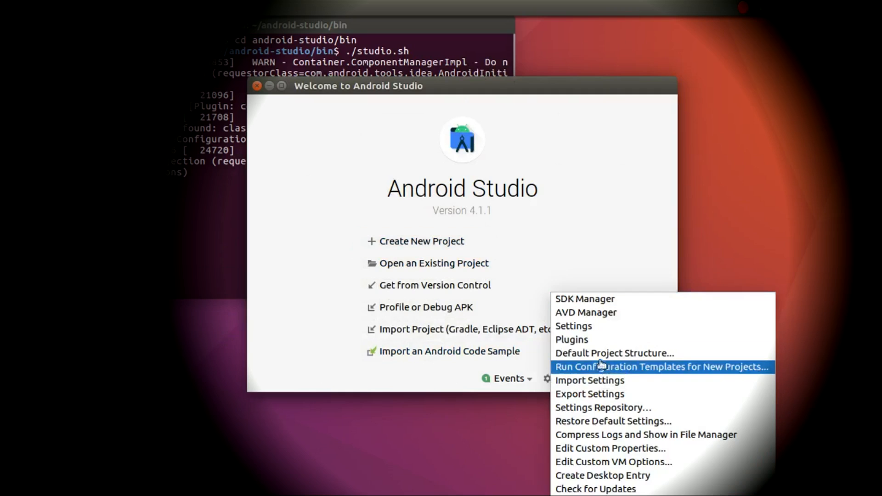
click(596, 314)
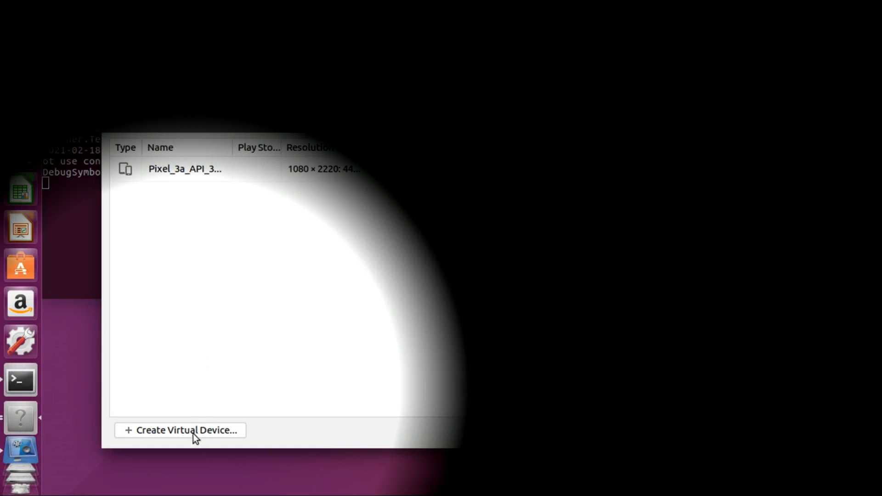
click(193, 432)
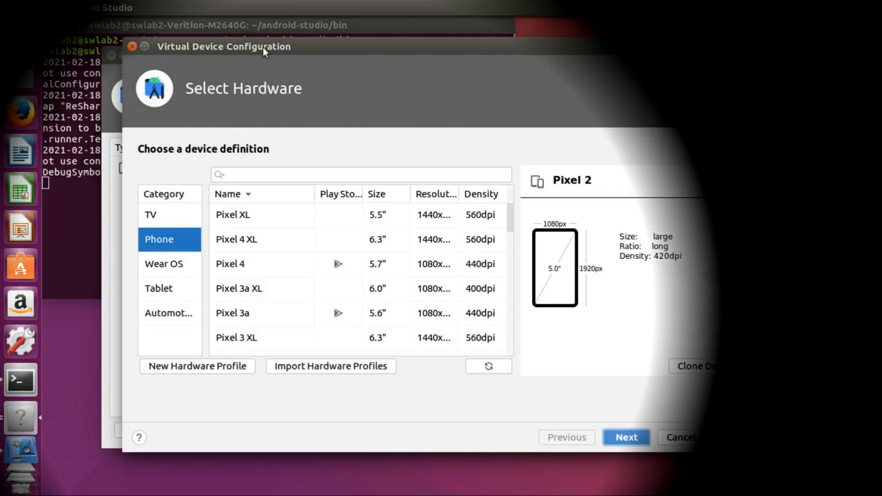
drag(272, 46, 281, 45)
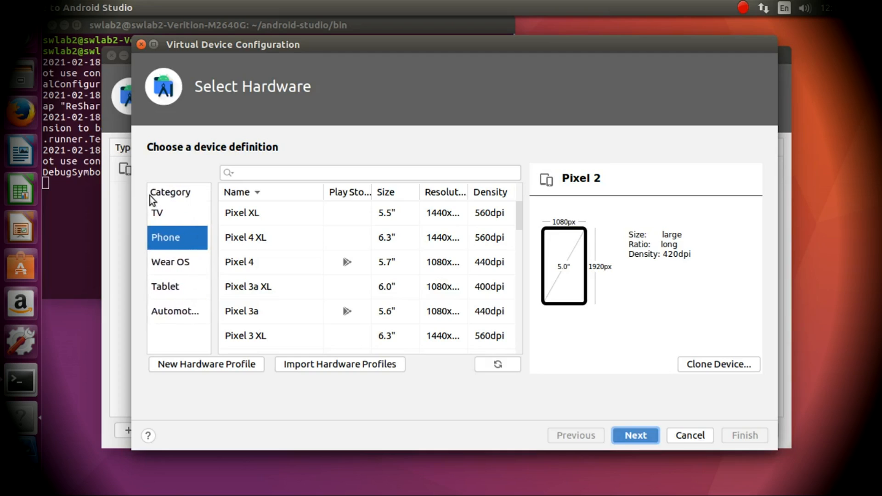
Step: Browse the device definitions offered in the TV, Phone and Tablet categories
click(158, 212)
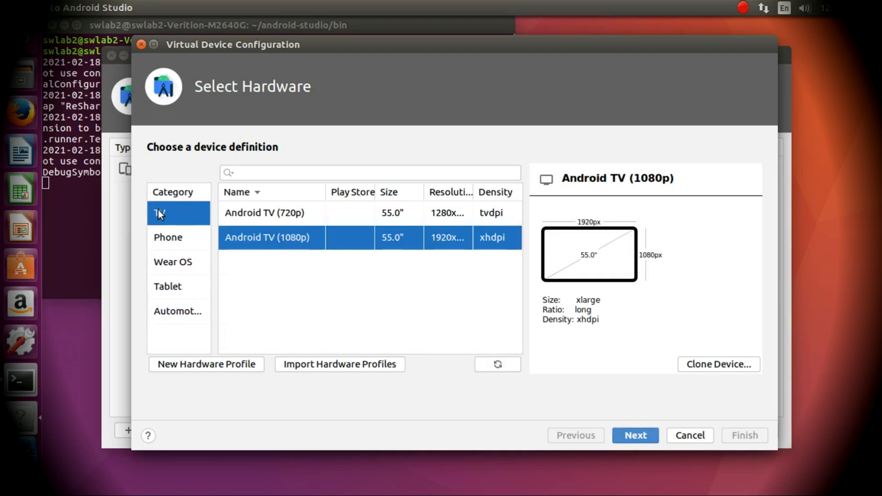
click(175, 237)
click(166, 284)
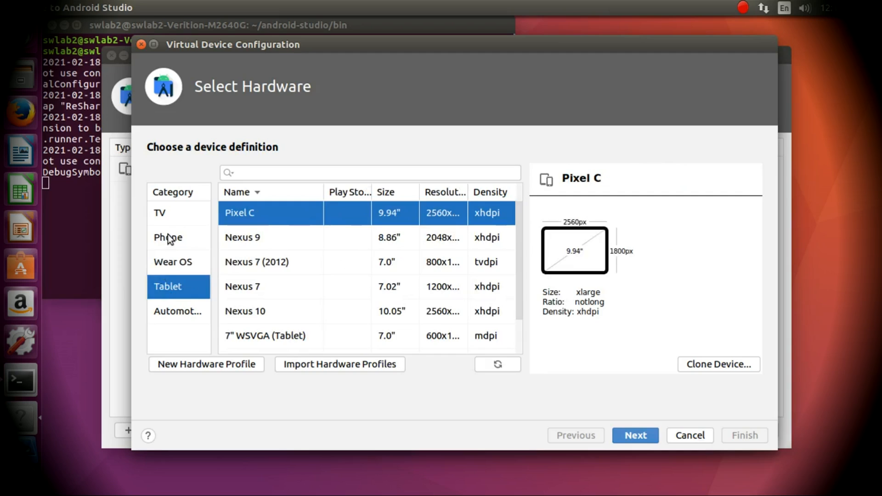
click(169, 238)
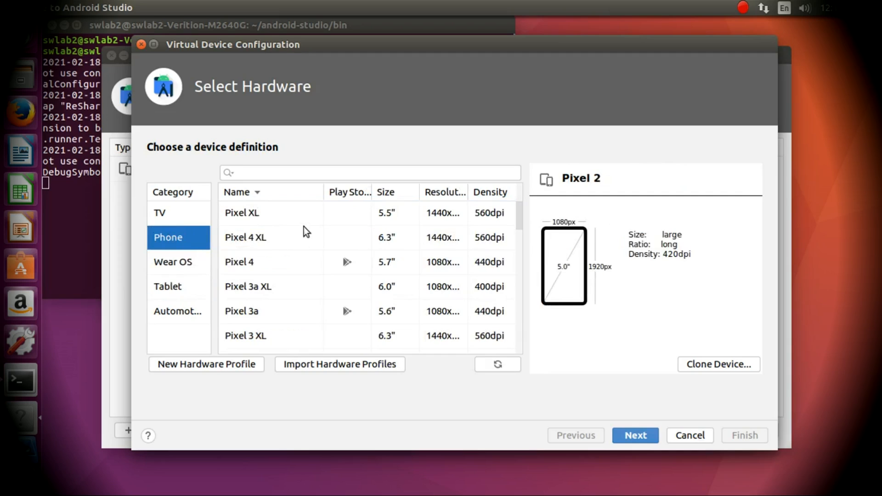
click(161, 281)
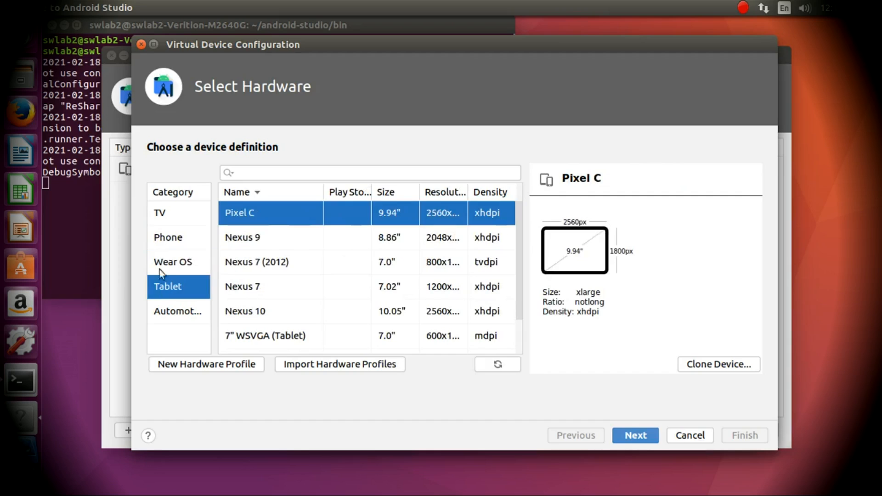
Step: Select the Nexus 5X definition in the Phone category as the virtual device's hardware
click(169, 237)
click(238, 219)
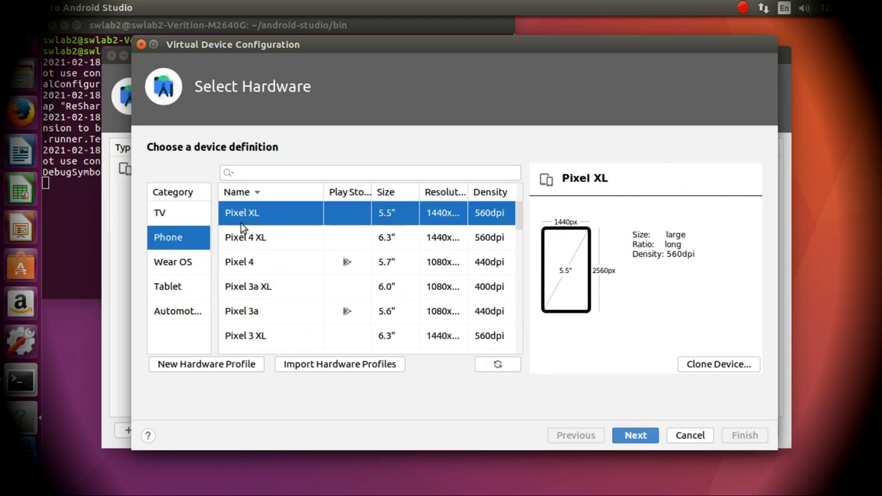
scroll(282, 267, down, 3)
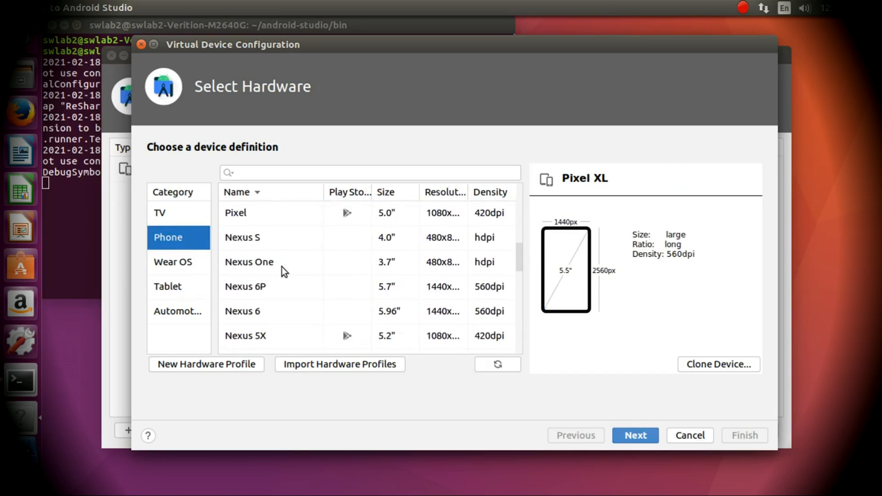
scroll(282, 266, down, 3)
scroll(282, 267, up, 4)
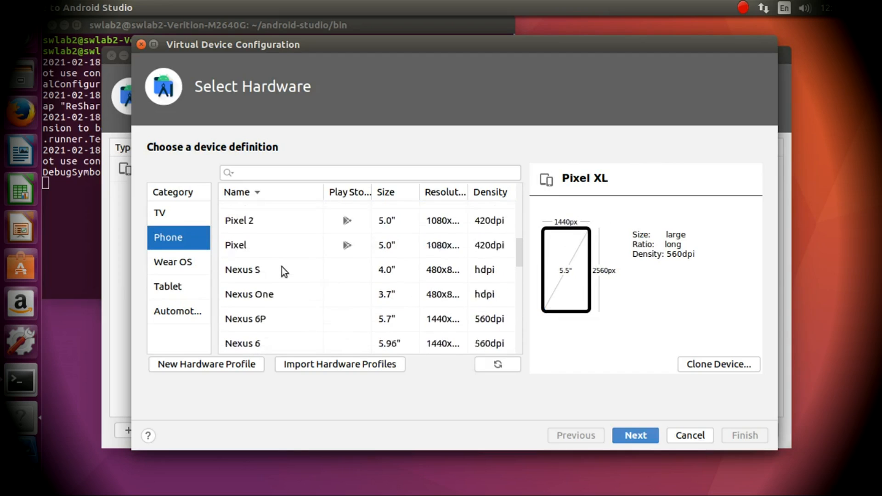
scroll(282, 269, up, 1)
scroll(281, 266, down, 2)
click(260, 262)
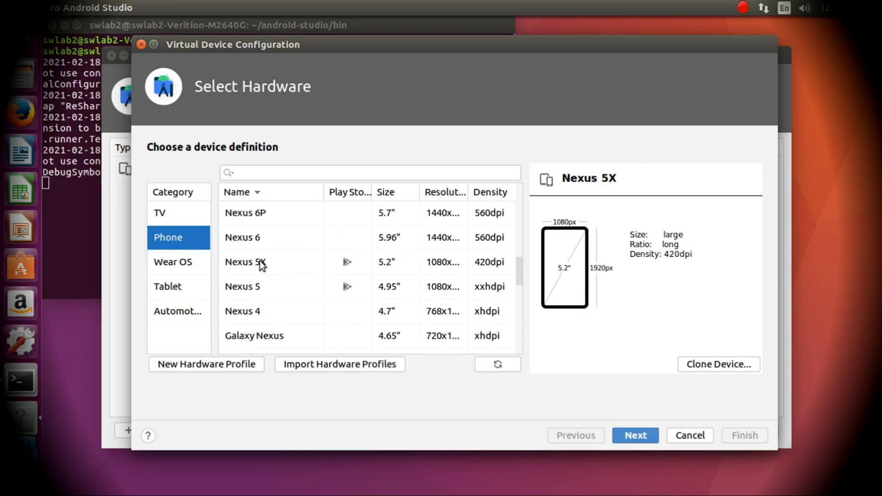
Step: Resize the device table's columns to show full resolution and density values, and proceed with the Nexus 5X to the system image selection
drag(467, 190, 481, 188)
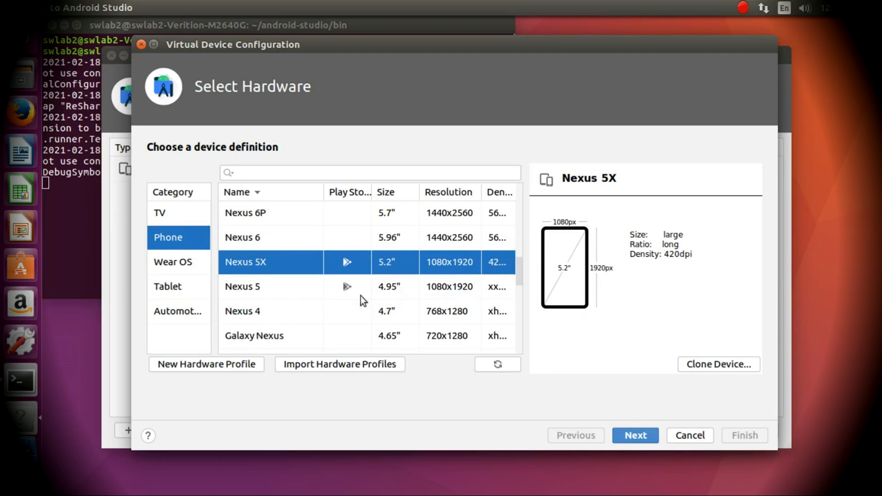
drag(323, 191, 286, 193)
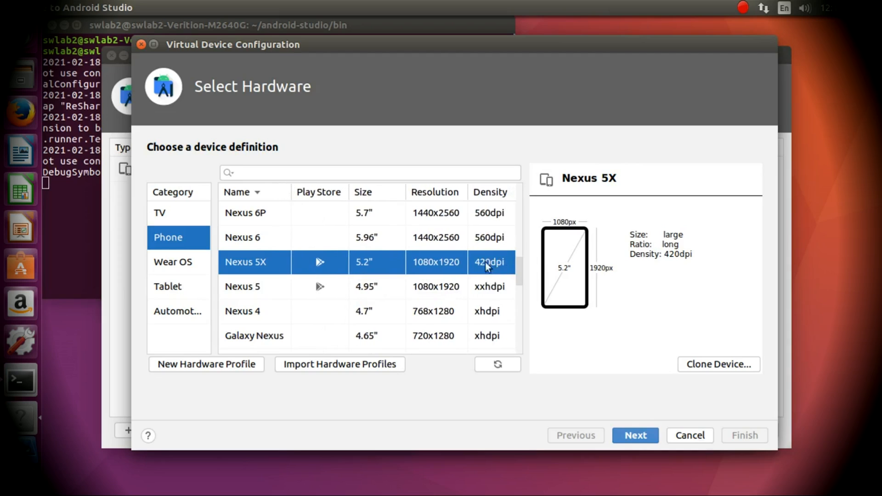
click(636, 436)
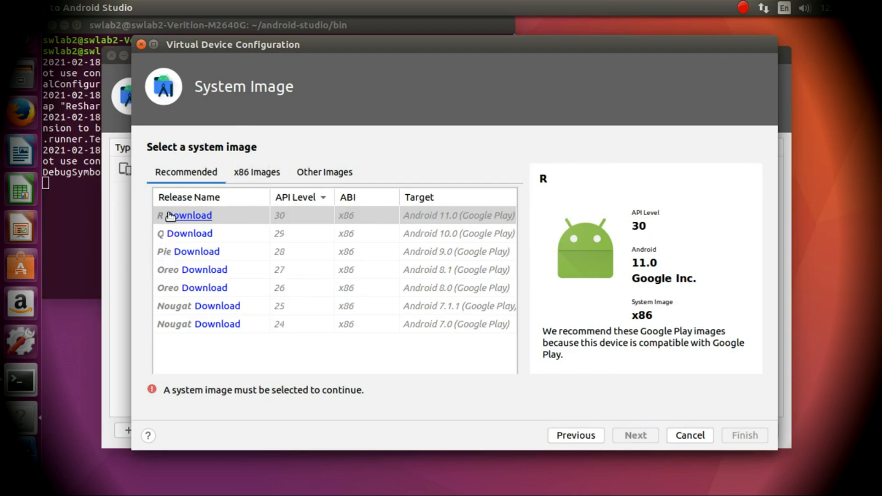
Step: Download the Oreo API 27 x86 system image, accepting its license agreement, and select it for the virtual device
click(200, 273)
click(463, 394)
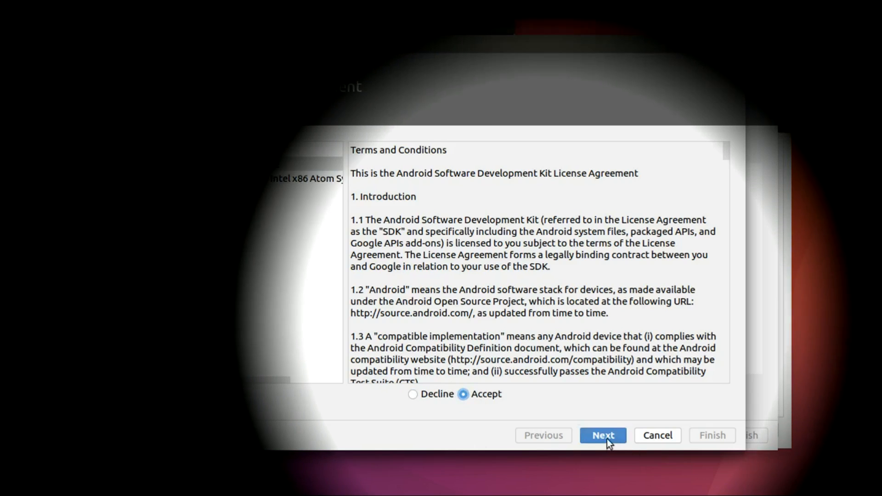
click(606, 436)
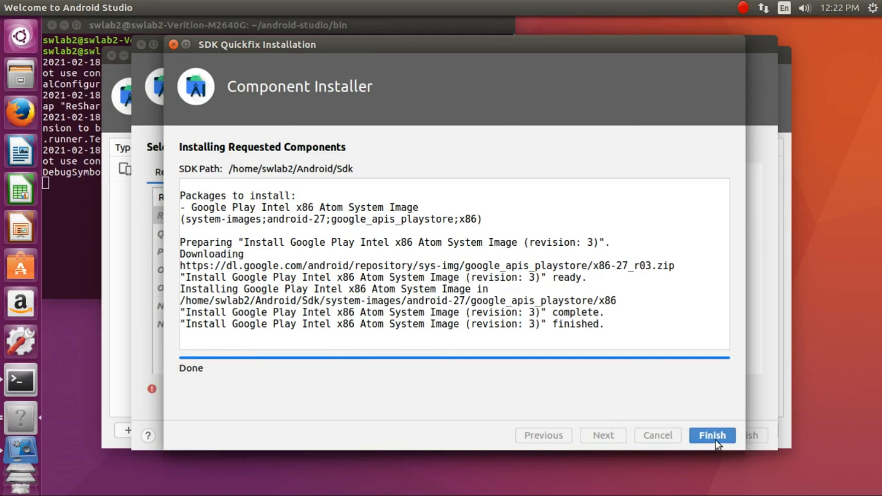
click(714, 437)
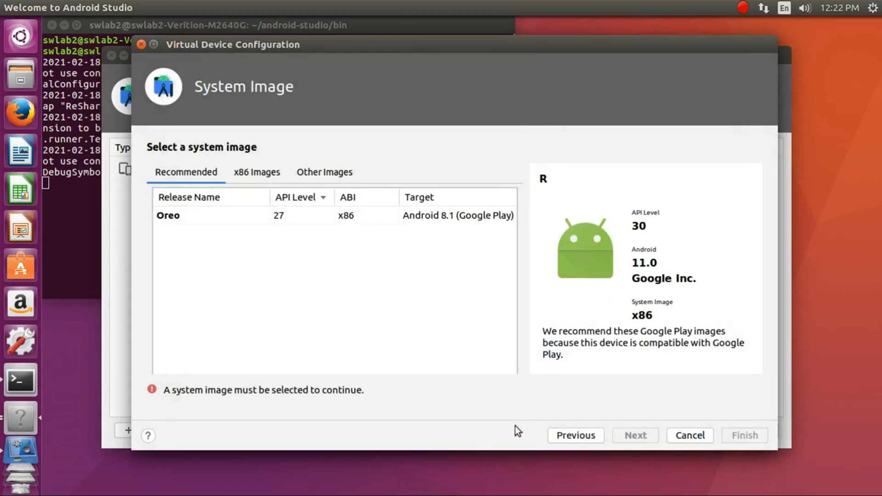
click(168, 271)
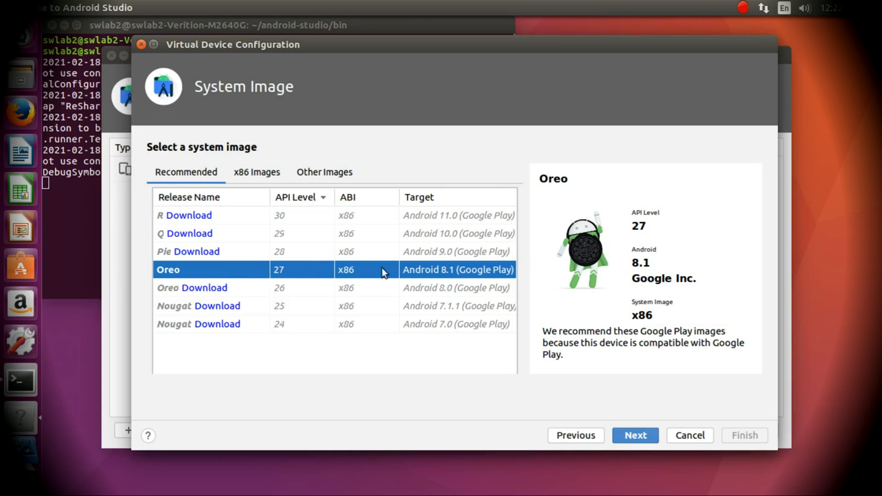
click(637, 434)
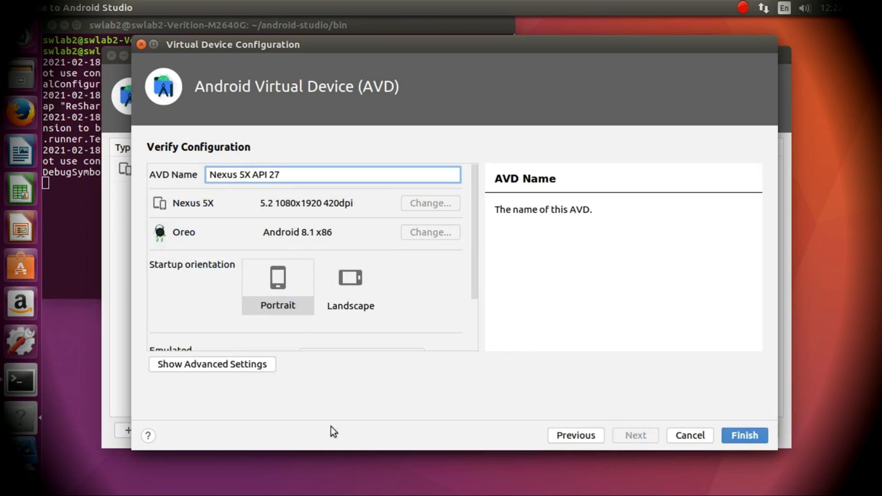
Step: Name the AVD My Phone and set its startup orientation to Portrait
key(BackSpace)
key(BackSpace)
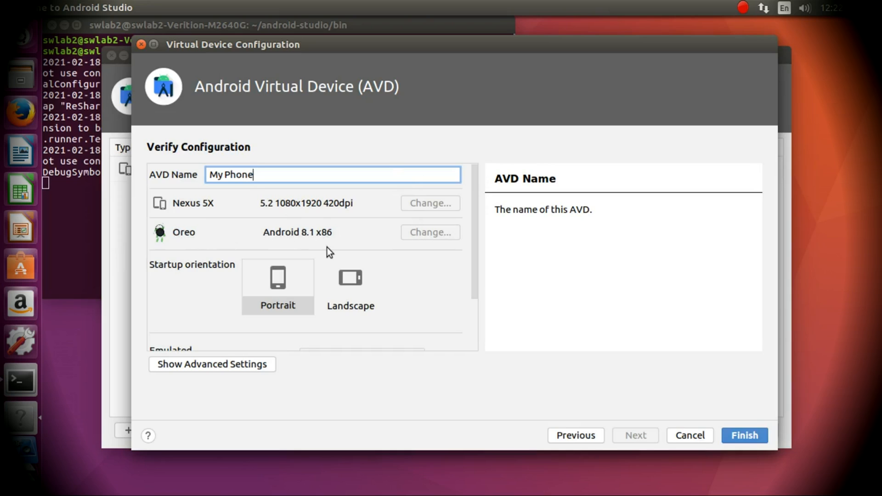
click(292, 294)
click(348, 287)
click(283, 285)
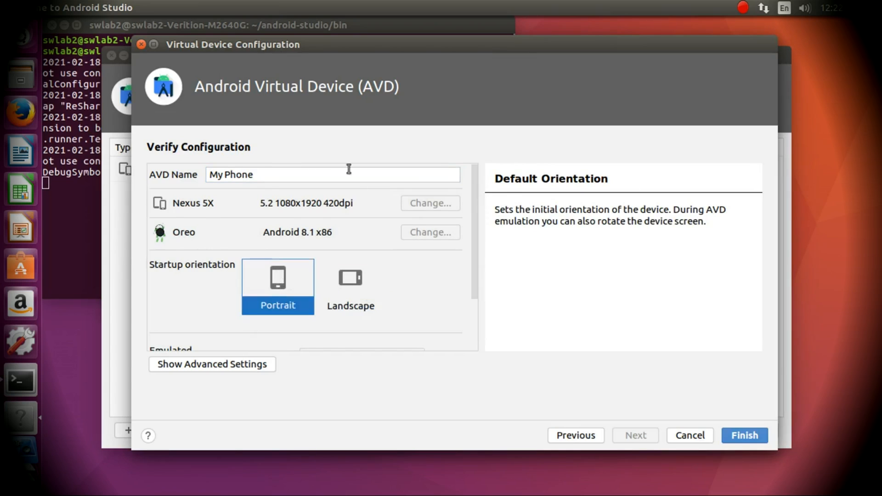
Step: Re-enter My Phone as the AVD name, then create the virtual device and run it in the emulator
click(409, 182)
key(BackSpace)
key(BackSpace)
key(BackSpace)
key(BackSpace)
key(BackSpace)
key(BackSpace)
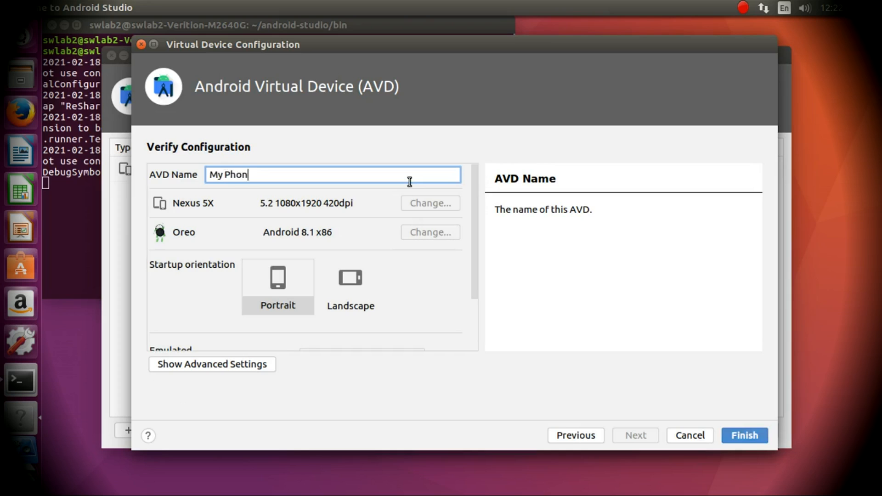
click(745, 435)
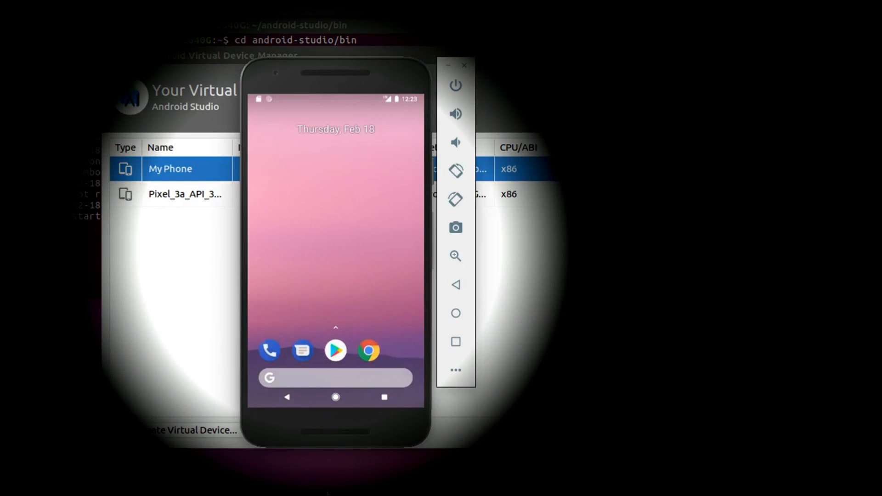
drag(349, 65, 355, 55)
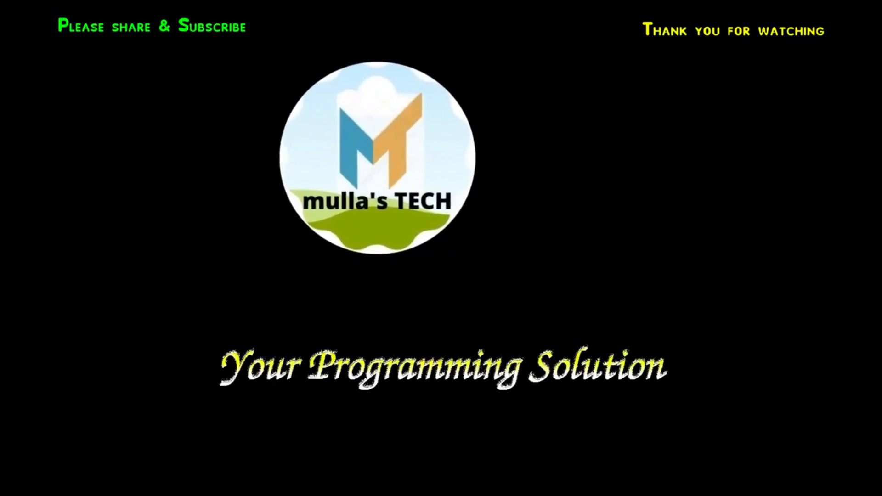